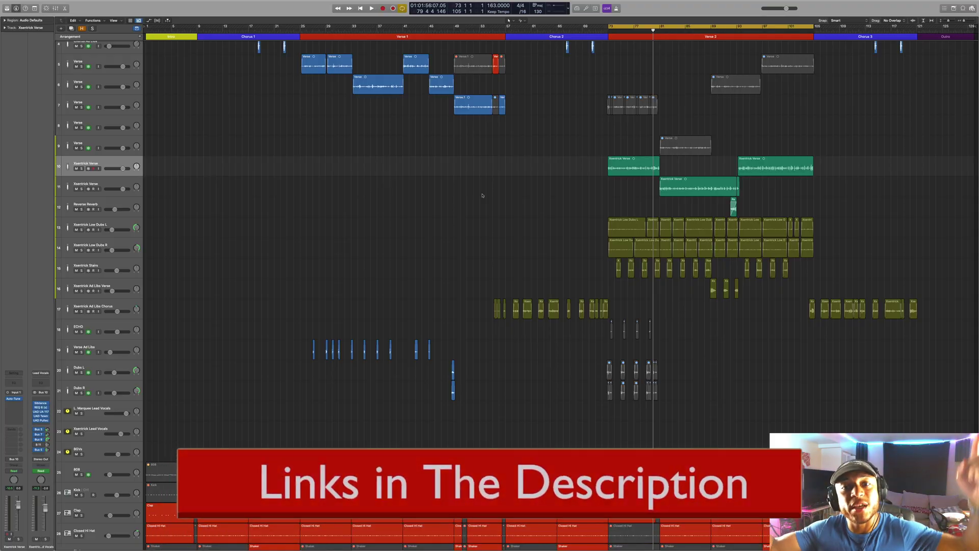
# Show Flex view with taller track lanes, play Verse 2, and solo the Xsentrick Verse regions on tracks 10–11.
pyautogui.press('super+f')
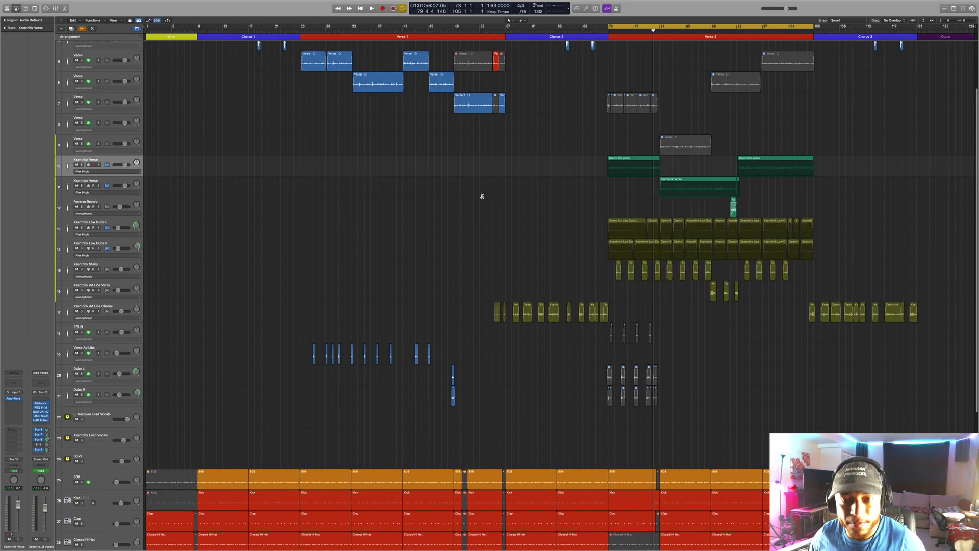
pyautogui.press('super+Down')
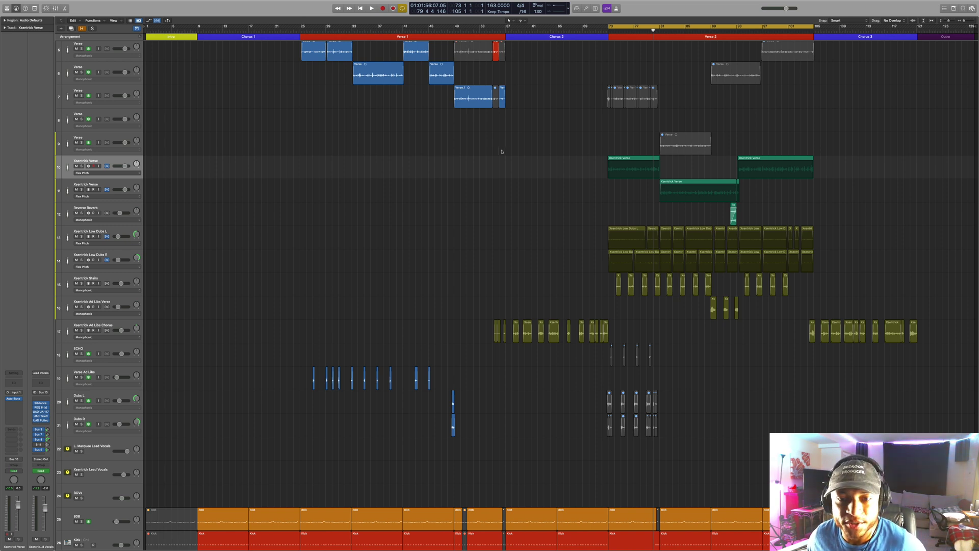
pyautogui.press('space')
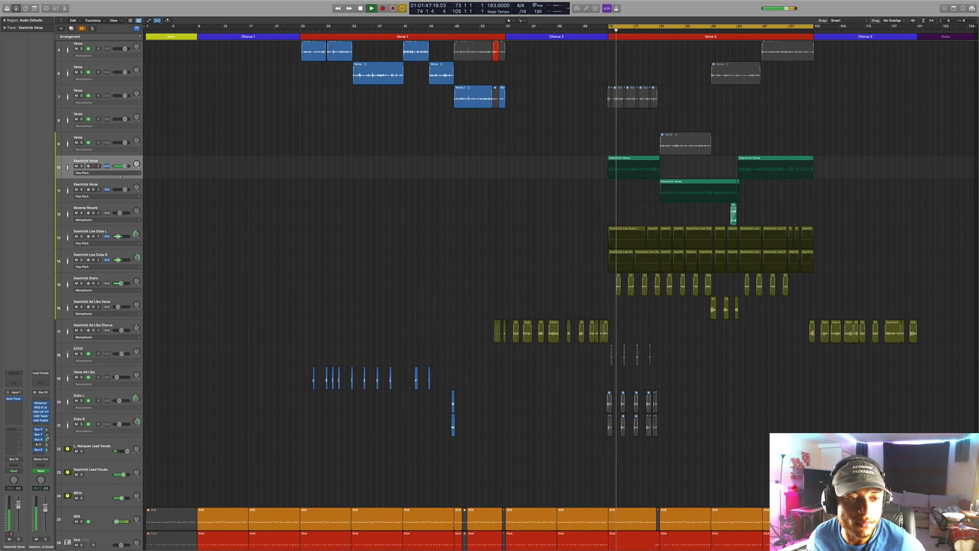
pyautogui.keyDown('shift'); pyautogui.click(122, 181); pyautogui.keyUp('shift')
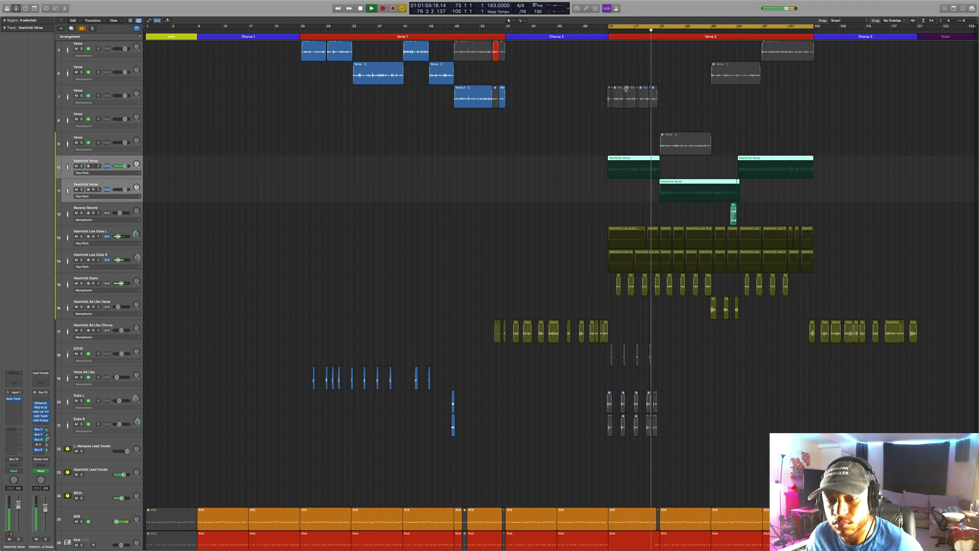
pyautogui.hotkey('ctrl', 's')
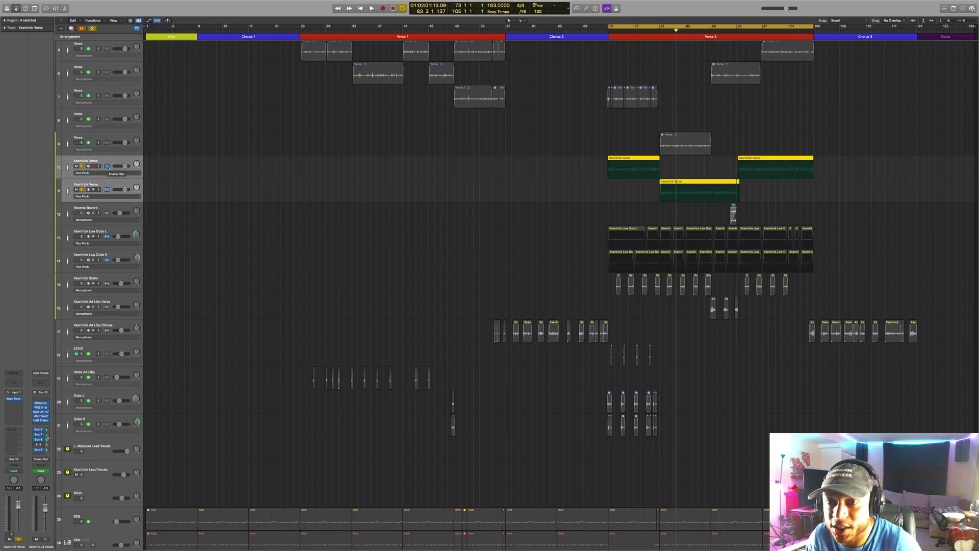
pyautogui.press('s')
pyautogui.press('space')
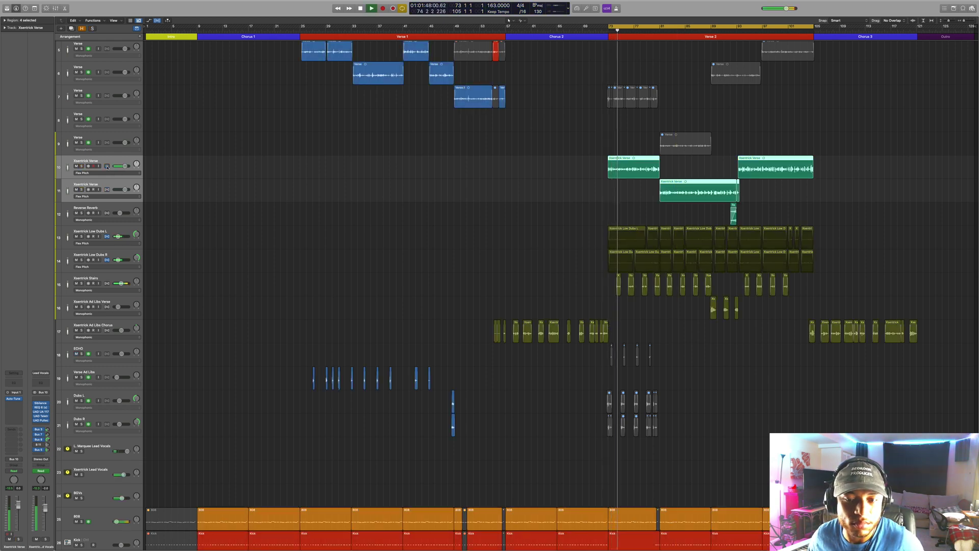
pyautogui.press('s')
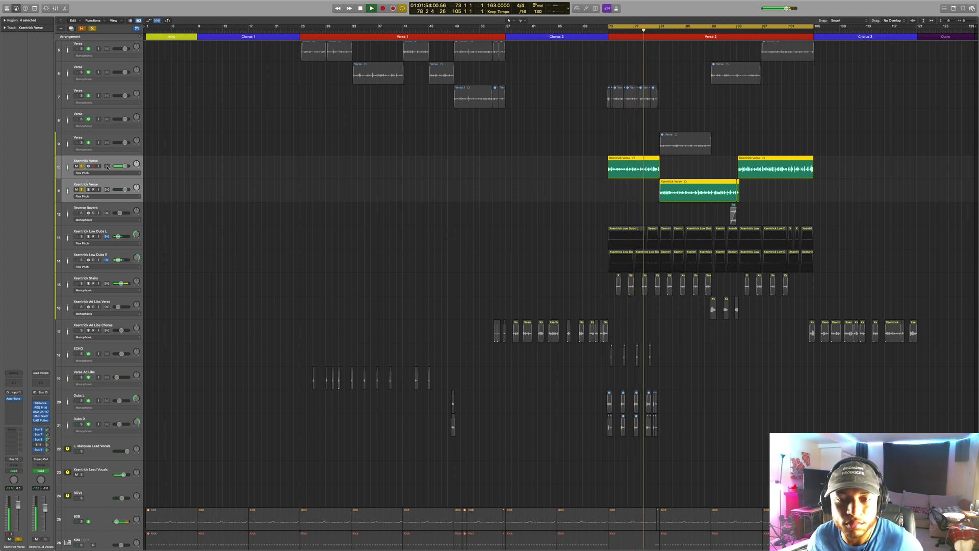
pyautogui.press('space')
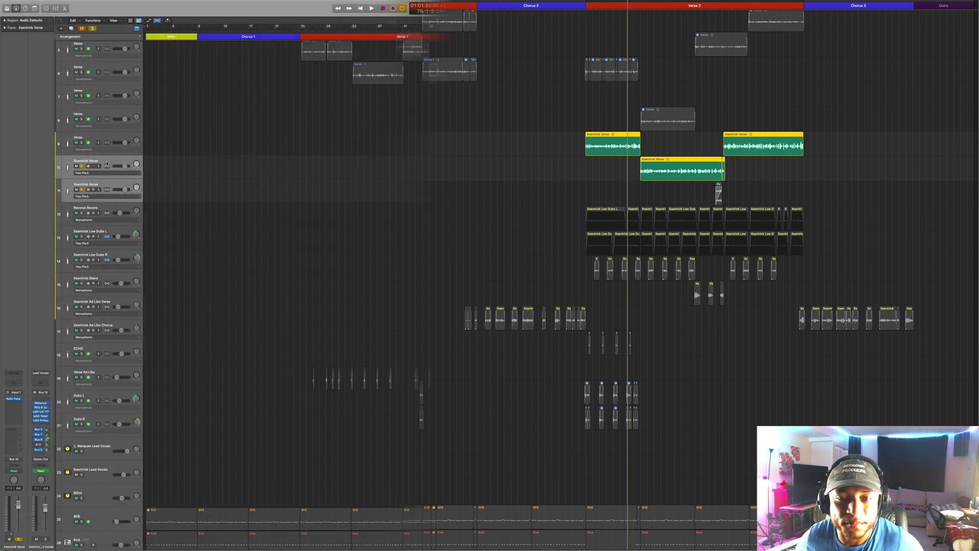
# Split the first Xsentrick Verse region at bar 76, then again at the playhead near bar 78.
pyautogui.click(129, 145)
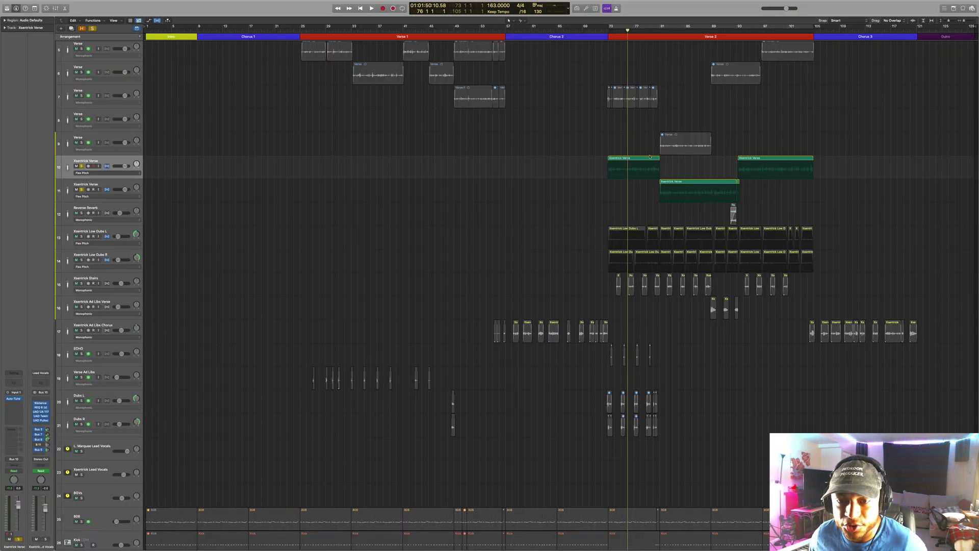
pyautogui.click(627, 162)
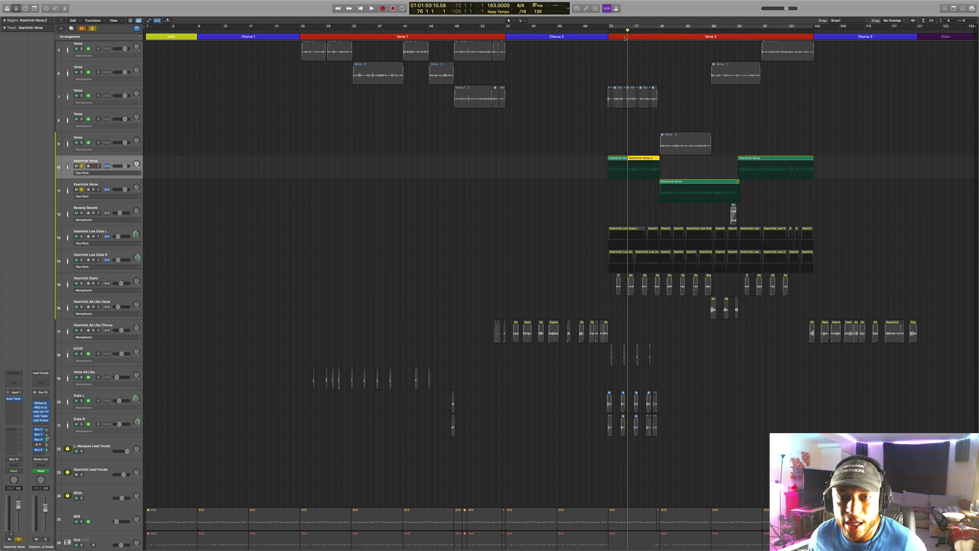
pyautogui.moveTo(628, 31); pyautogui.dragTo(644, 31)
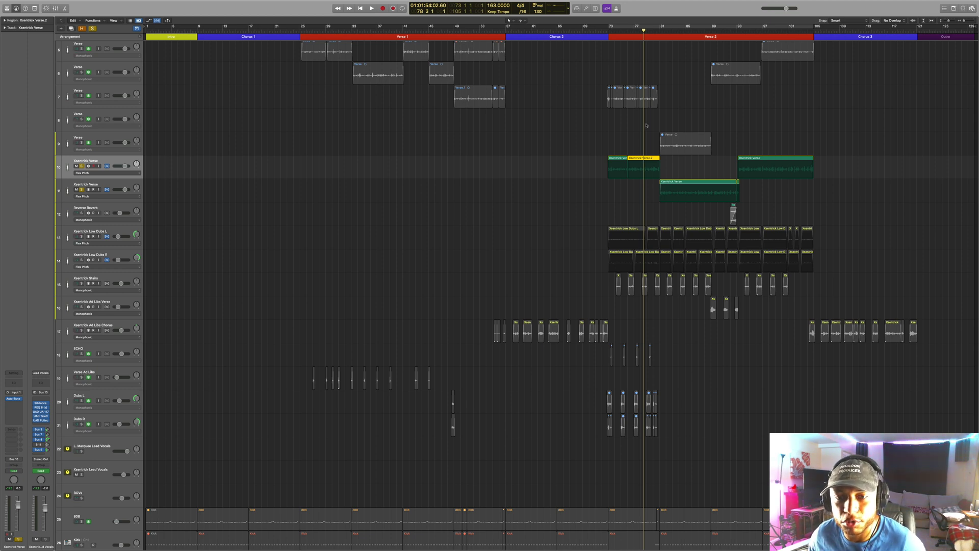
pyautogui.press('super+t')
# Set Flex & Follow to Off for the Xsentrick Verse.1 region in the Region inspector.
pyautogui.click(615, 159)
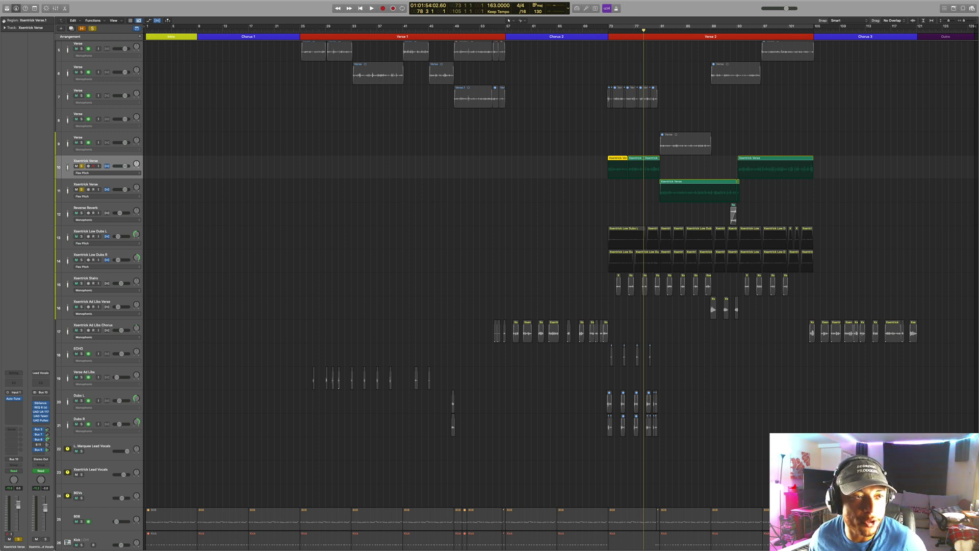
pyautogui.click(4, 20)
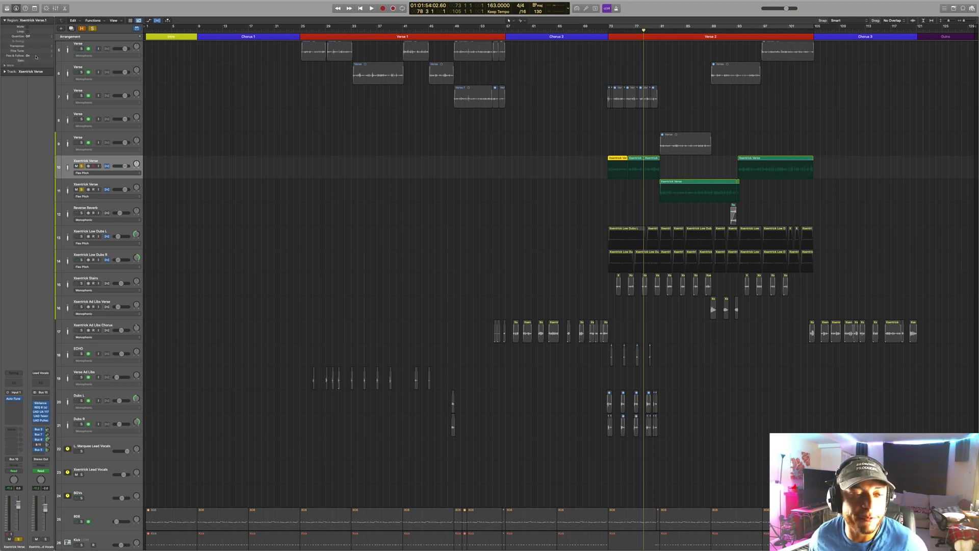
pyautogui.click(29, 56)
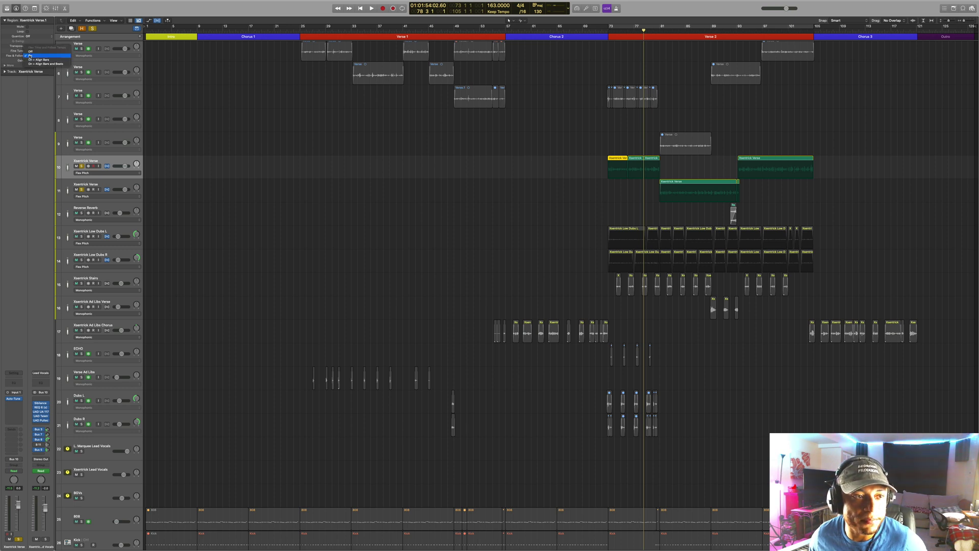
pyautogui.click(31, 51)
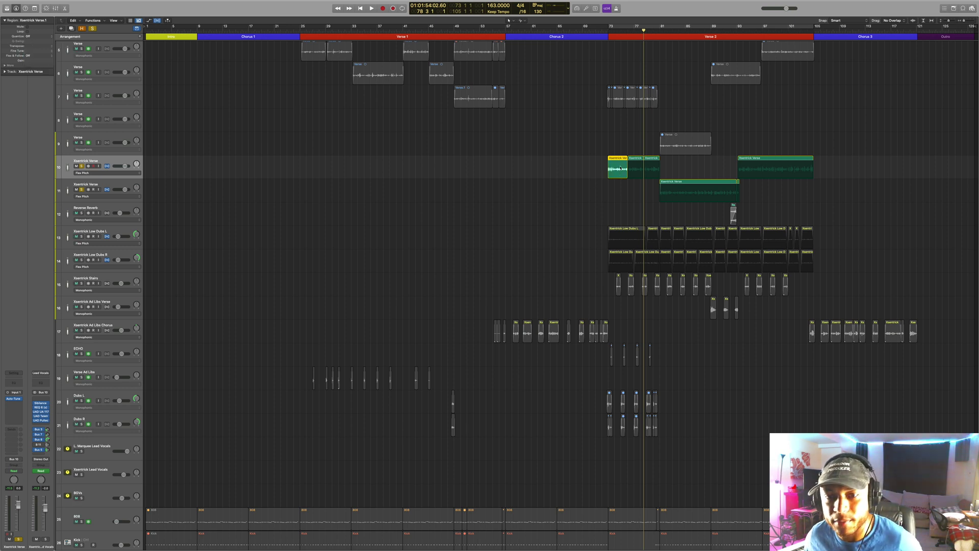
# Select Xsentrick Verse.3 and play it from its start to check the result.
pyautogui.click(637, 159)
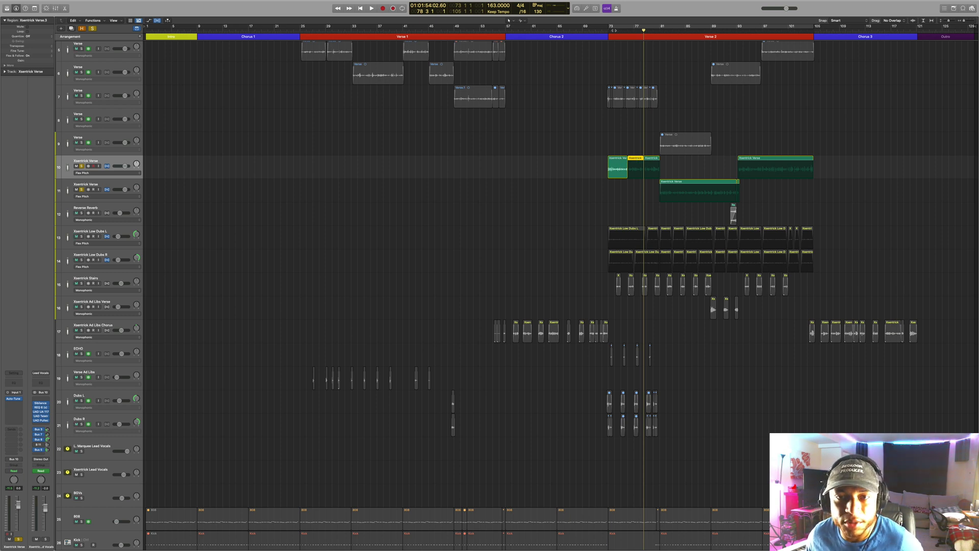
pyautogui.hotkey('shift', 'space')
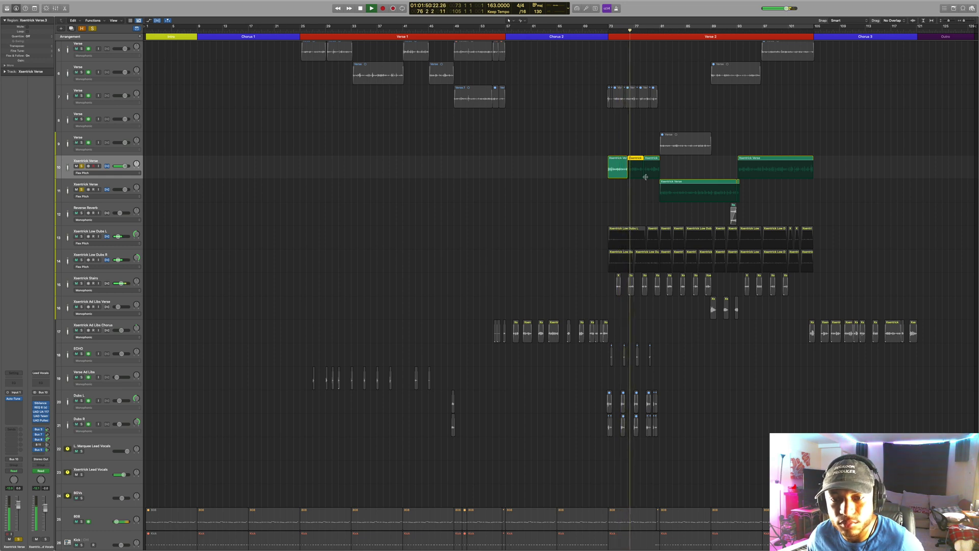
pyautogui.press('space')
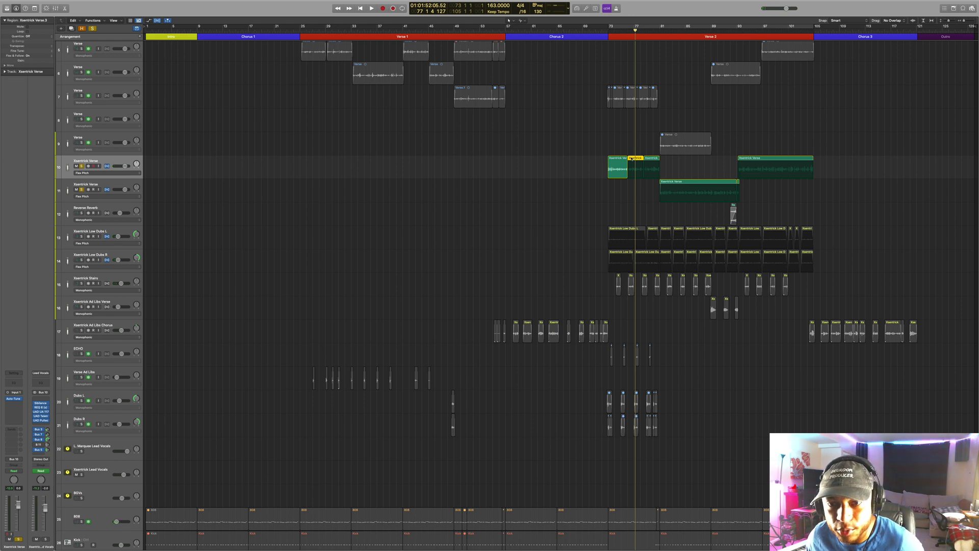
pyautogui.doubleClick(632, 158)
pyautogui.click(487, 124)
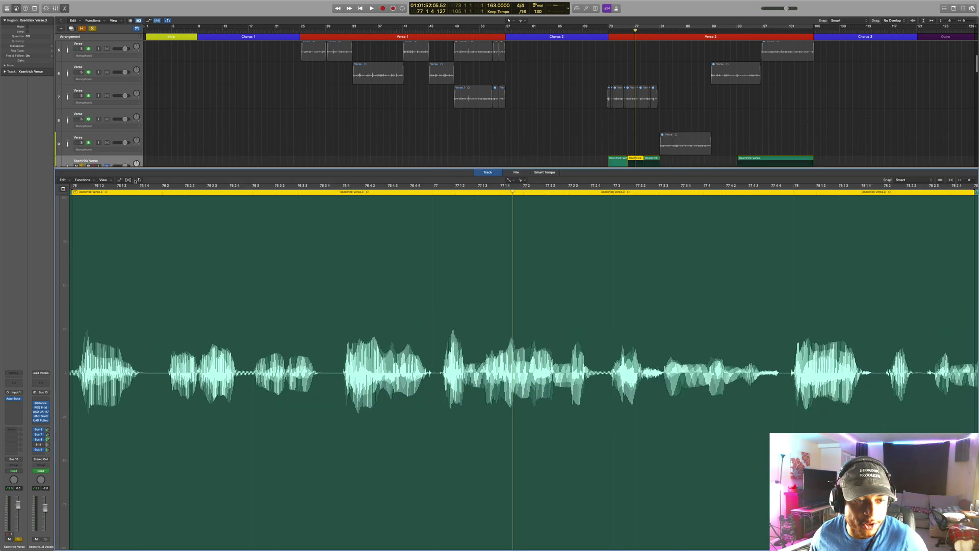
pyautogui.press('super+f')
pyautogui.hscroll(-10, 573, 217)
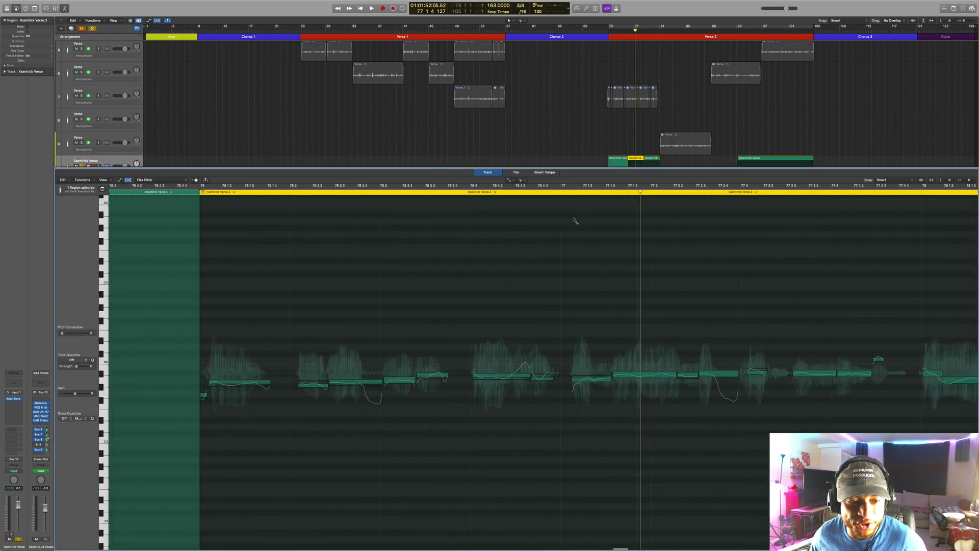
pyautogui.click(619, 159)
pyautogui.scroll(-1, 621, 158)
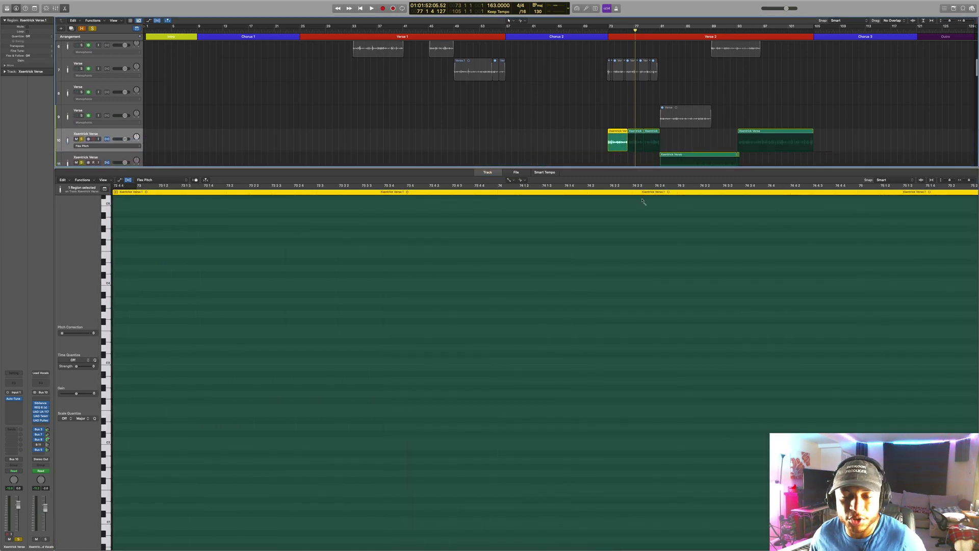
pyautogui.press('super+Left')
pyautogui.click(310, 193)
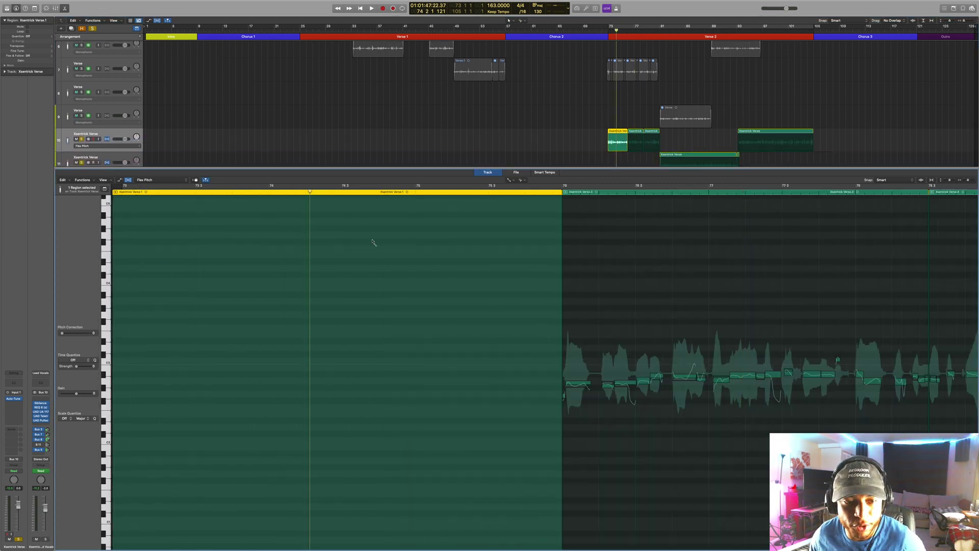
pyautogui.scroll(1, 374, 228)
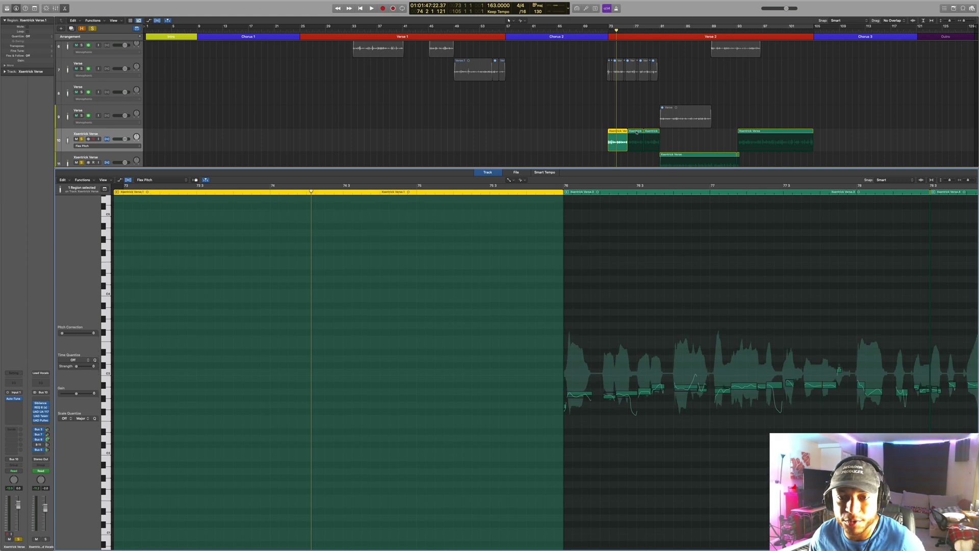
pyautogui.click(636, 131)
pyautogui.click(566, 192)
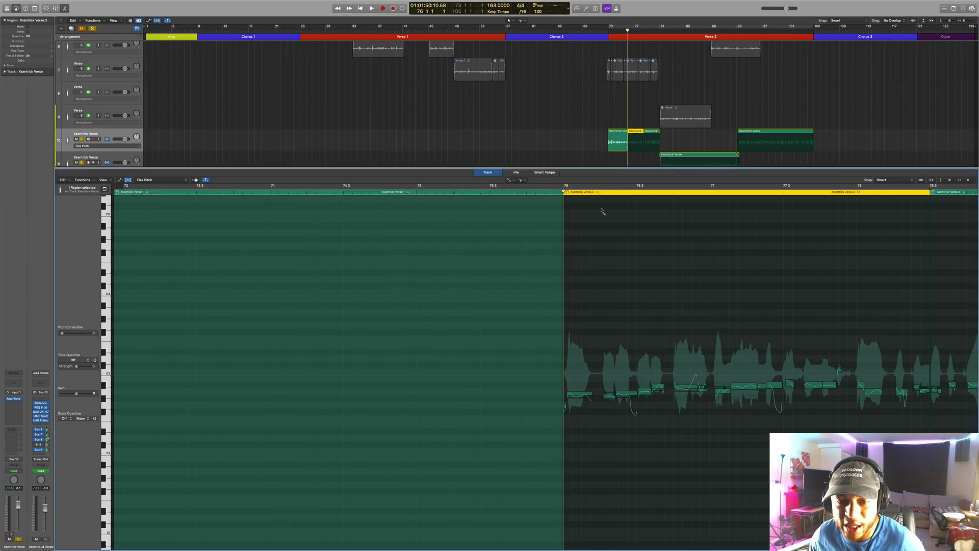
pyautogui.press('space')
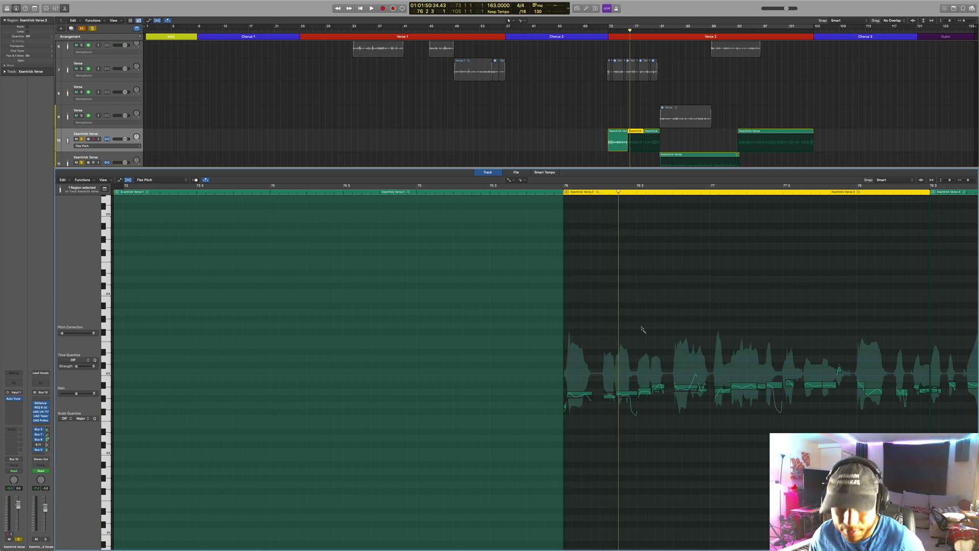
pyautogui.click(629, 394)
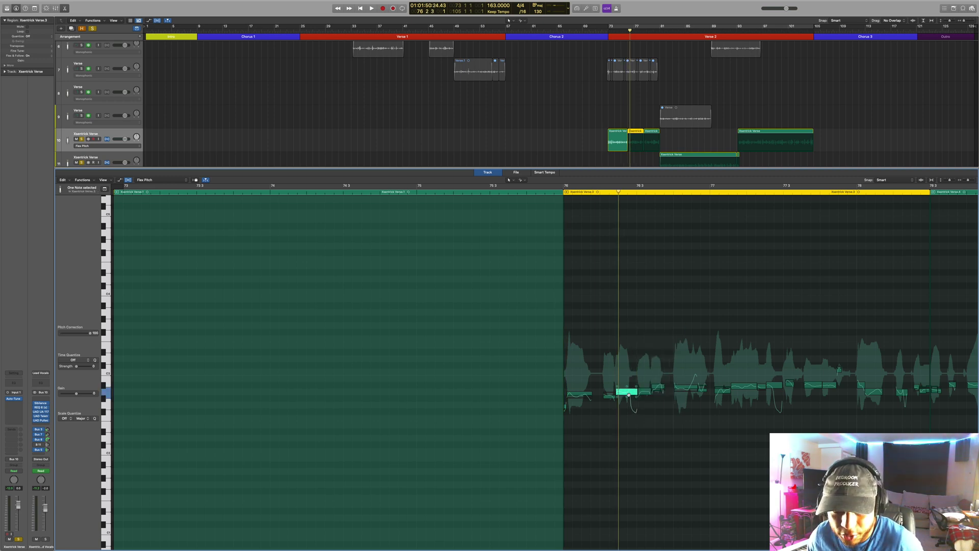
pyautogui.press('e')
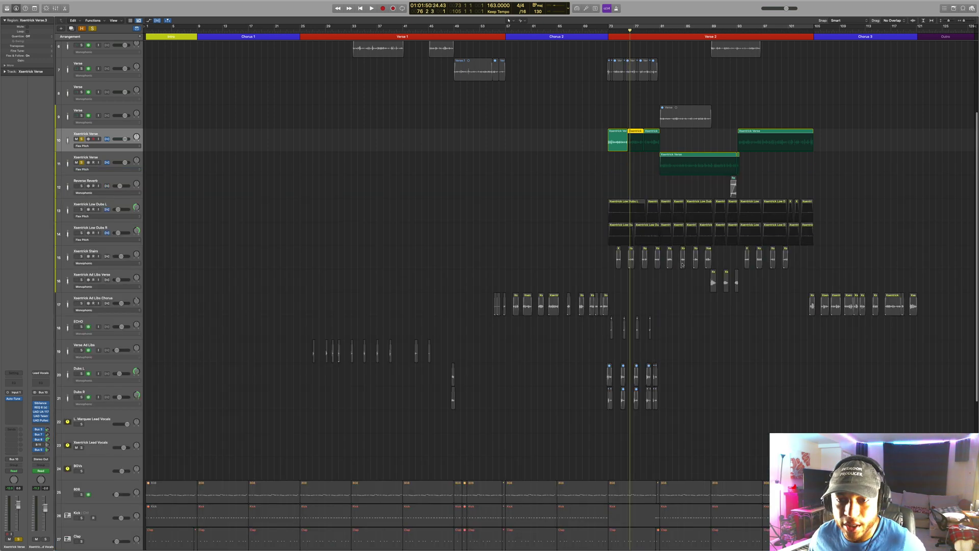
# Select the Xsentrick Verse.4 region on track 10.
pyautogui.click(652, 132)
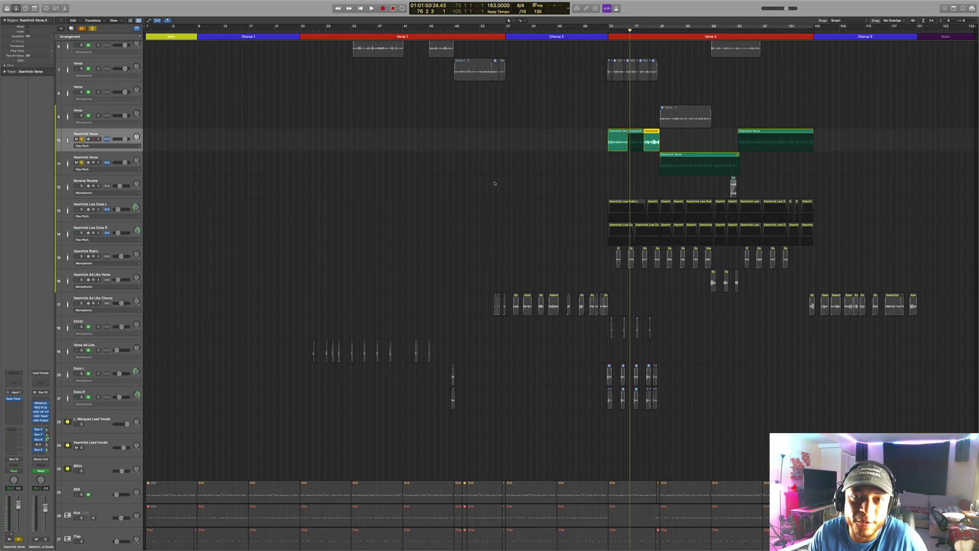
pyautogui.click(765, 89)
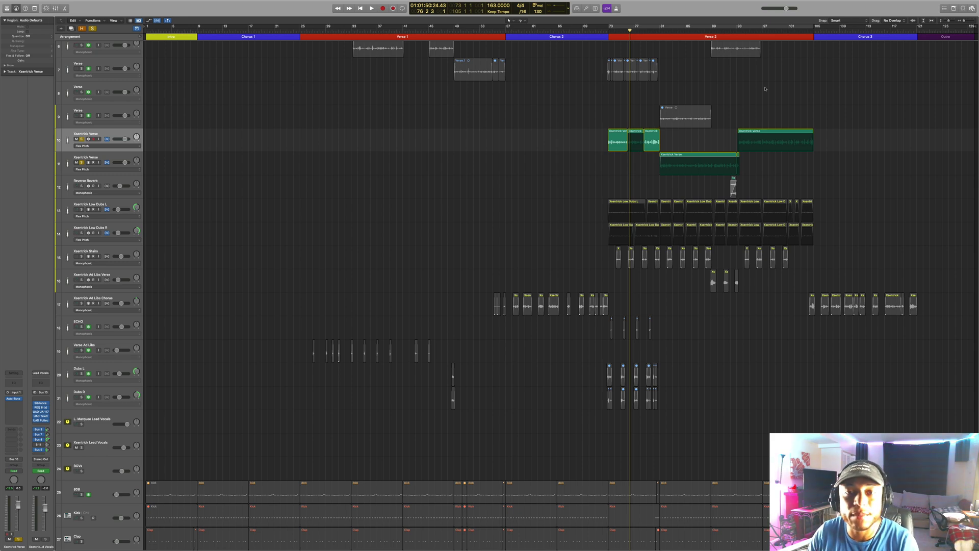